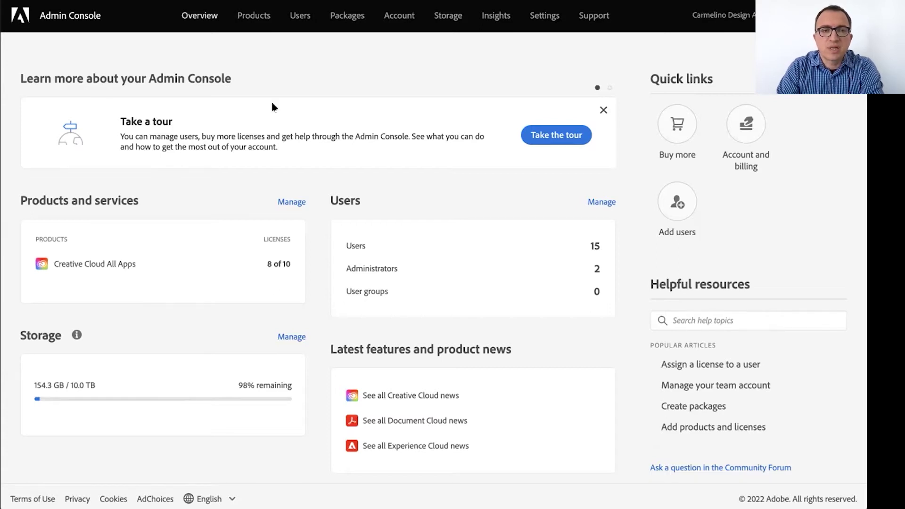
Step: From the Users list, add a user by their e-mail with a Creative Cloud All Apps licence and save
click(298, 28)
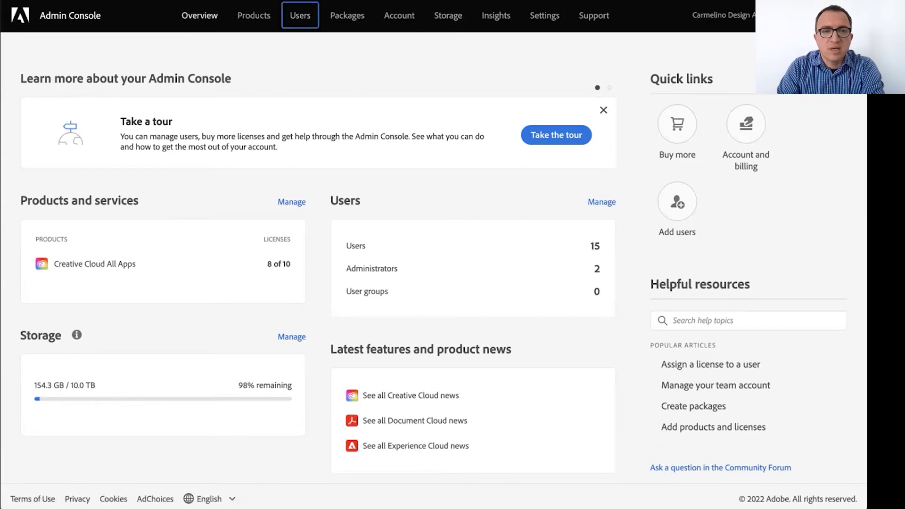
scroll(437, 202, down, 5)
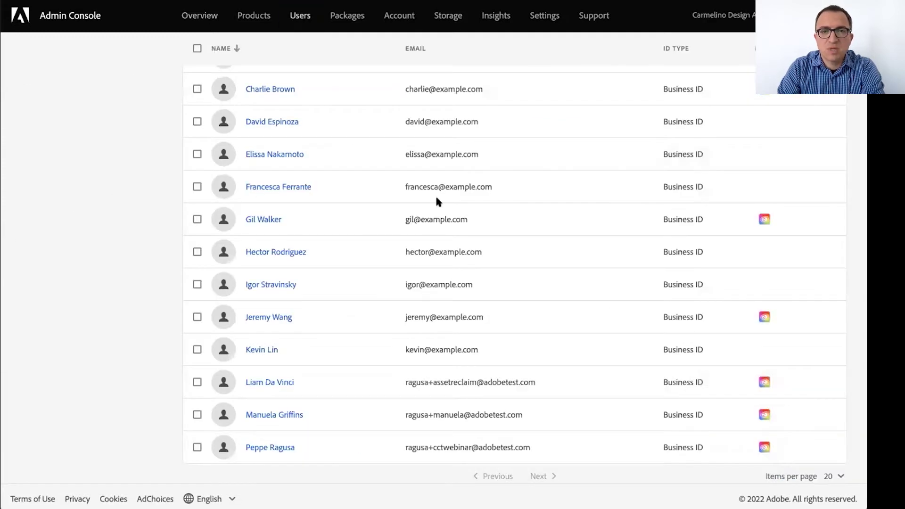
scroll(437, 202, up, 1)
scroll(437, 202, up, 3)
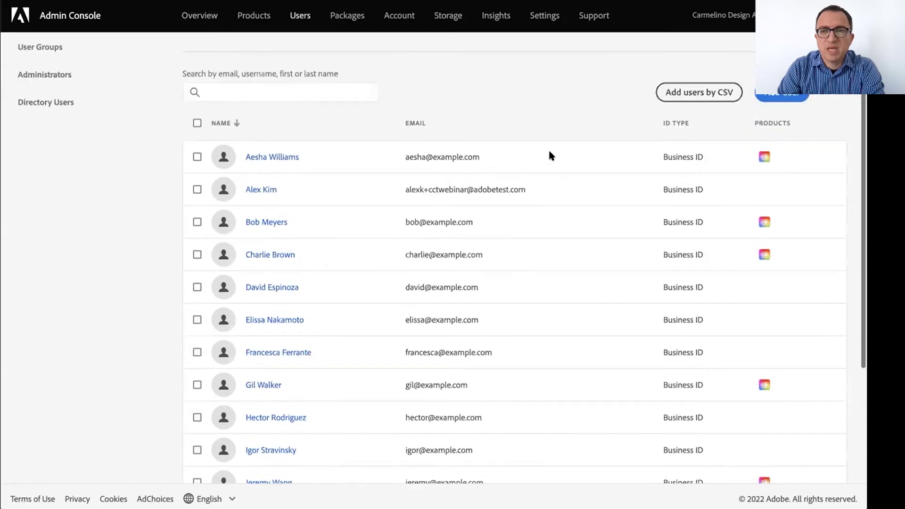
click(776, 93)
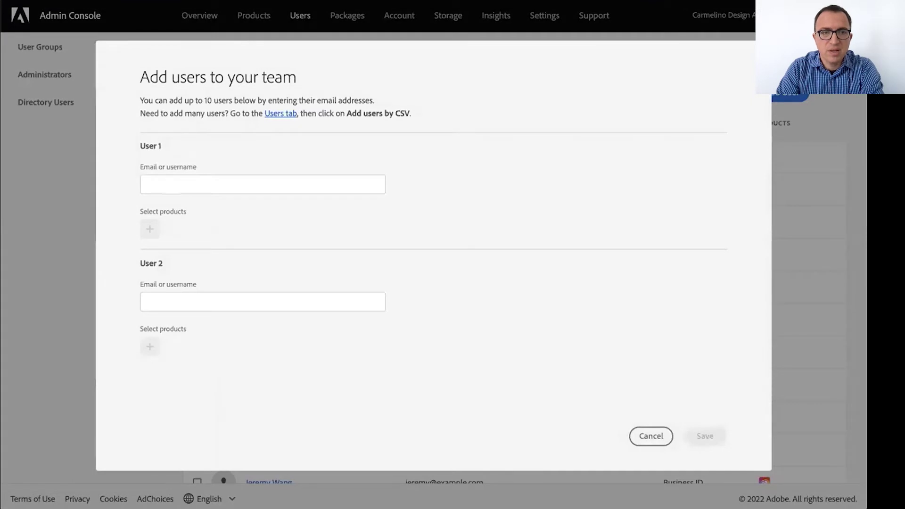
click(209, 181)
text(zoe)
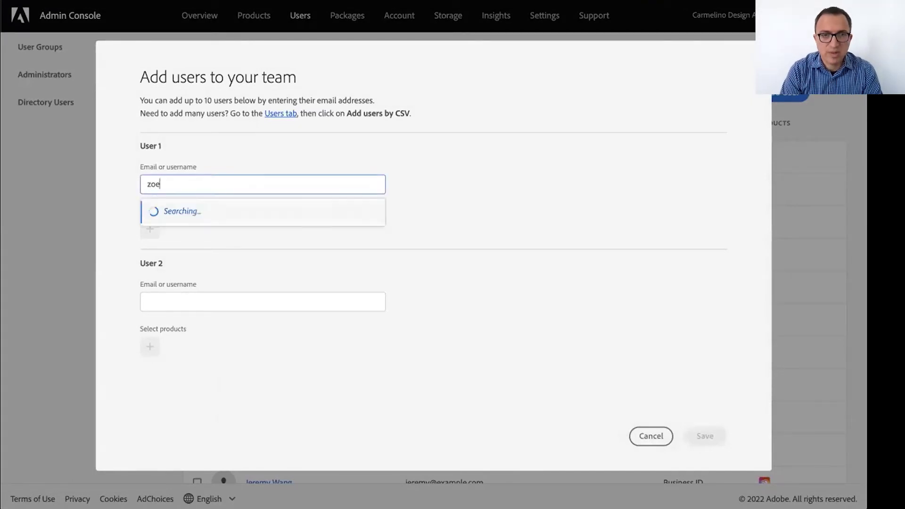
text(2ex)
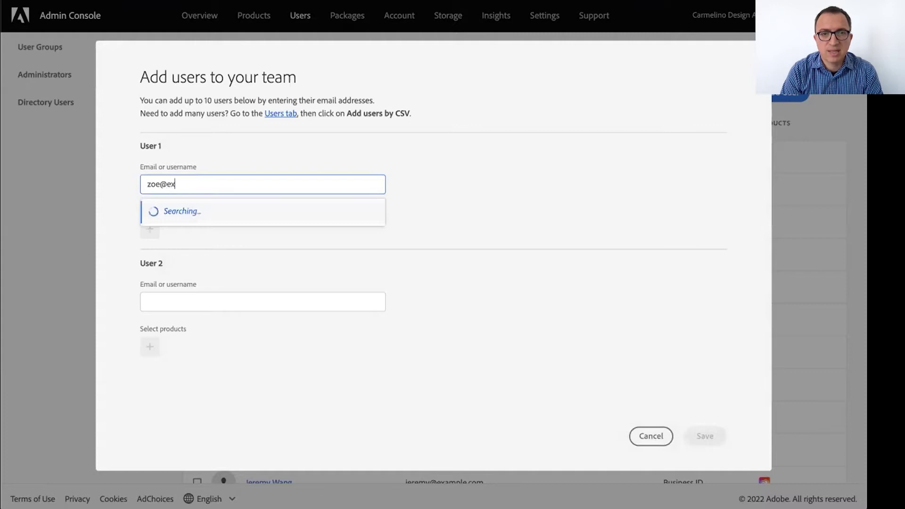
text(ample.com)
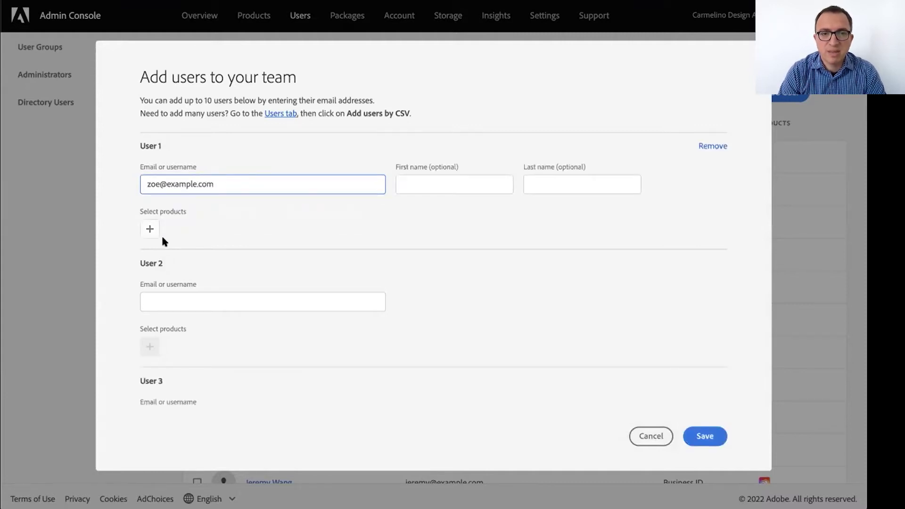
click(151, 228)
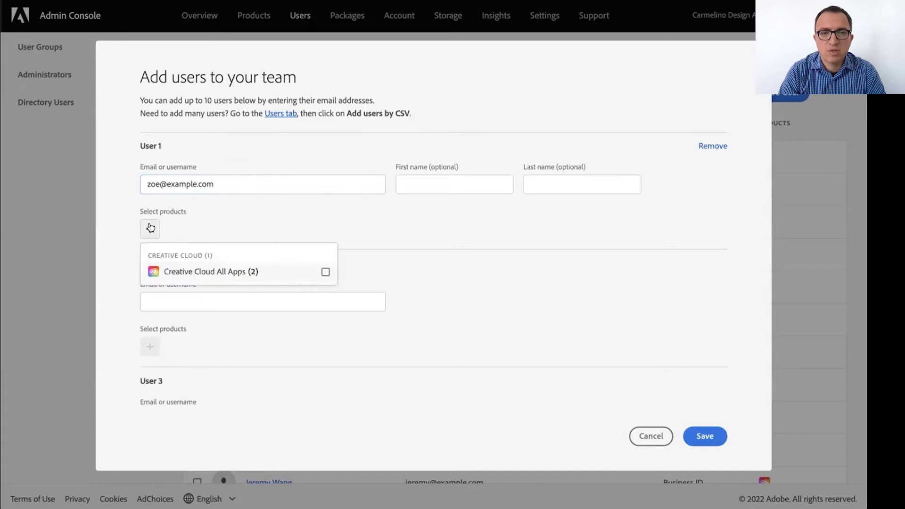
click(239, 272)
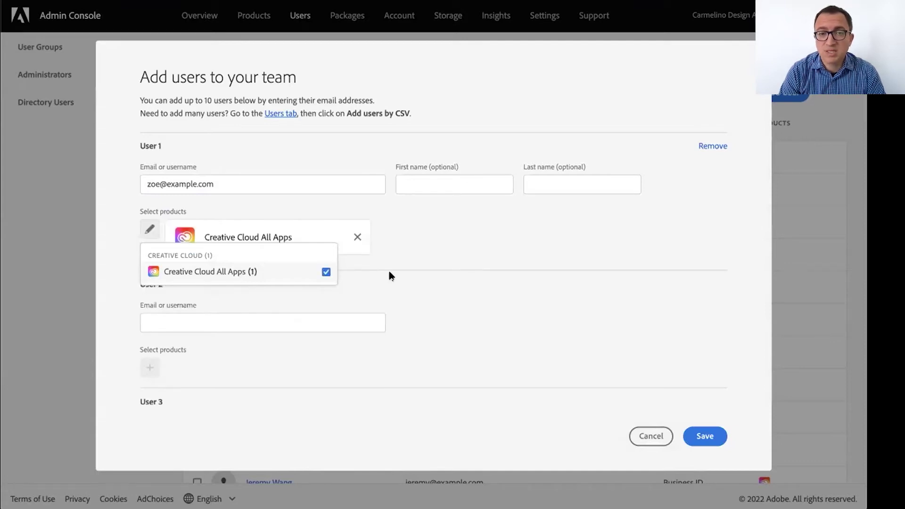
click(419, 282)
click(703, 439)
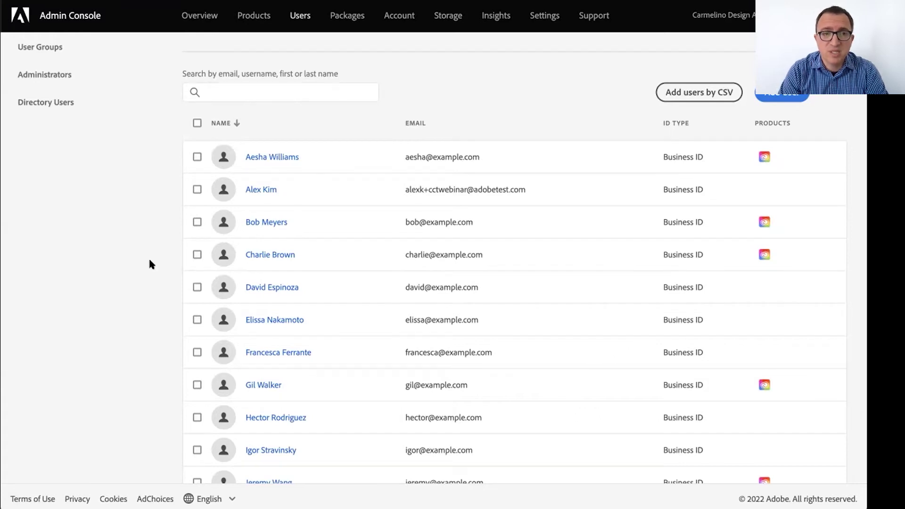
Step: Go back to the Overview, now at 16 users and 9 of 10 licences used
scroll(151, 264, up, 2)
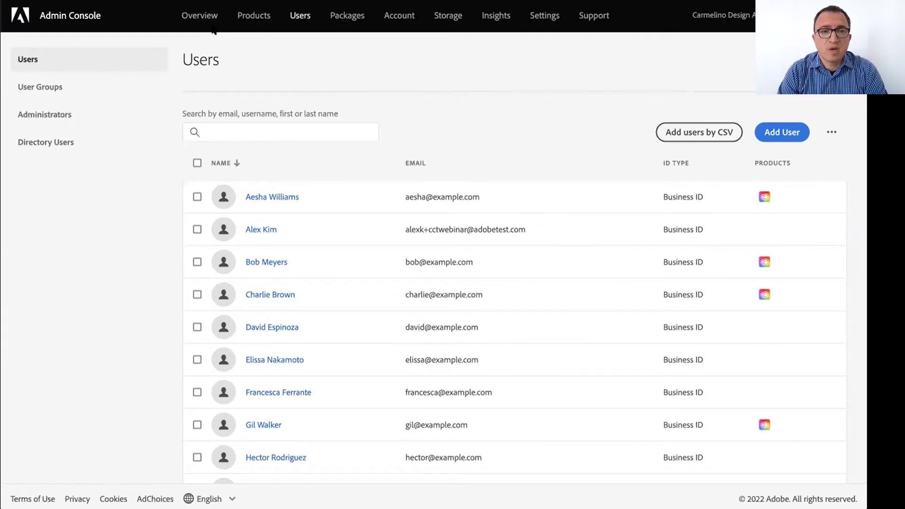
click(196, 20)
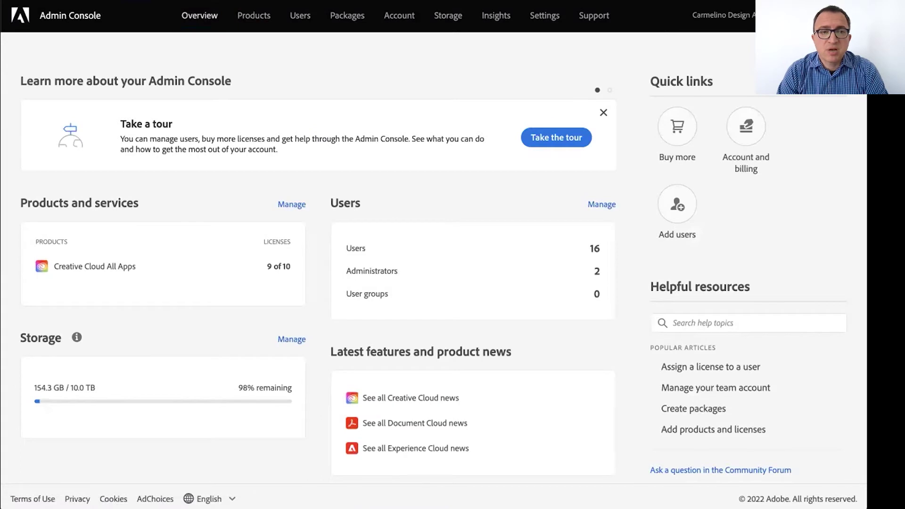
click(677, 127)
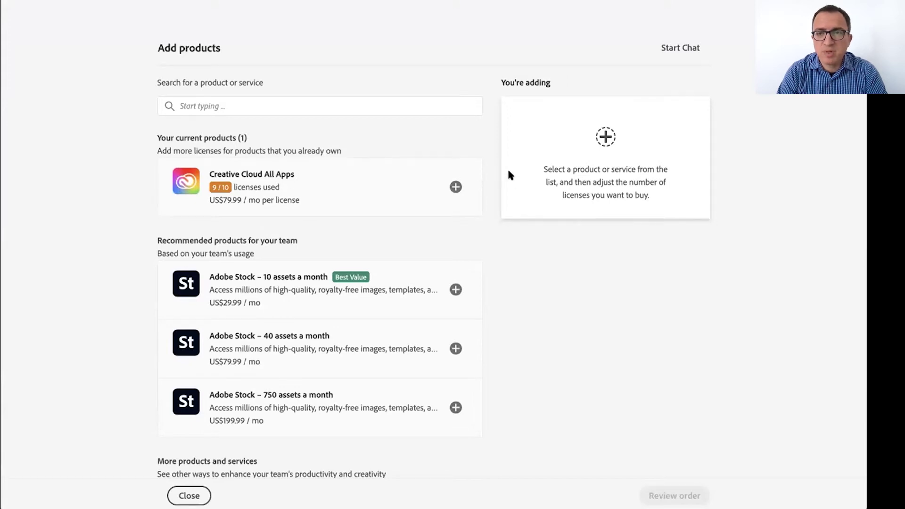
click(455, 186)
click(526, 204)
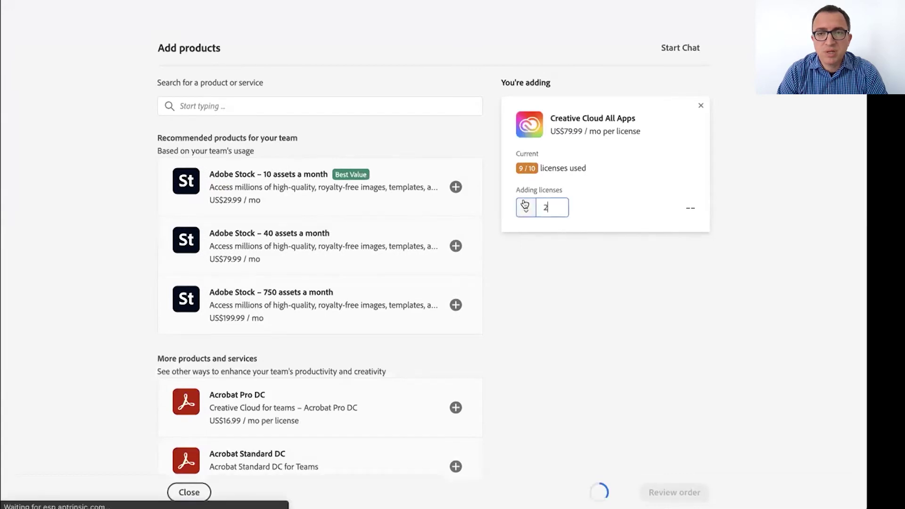
click(525, 204)
click(526, 203)
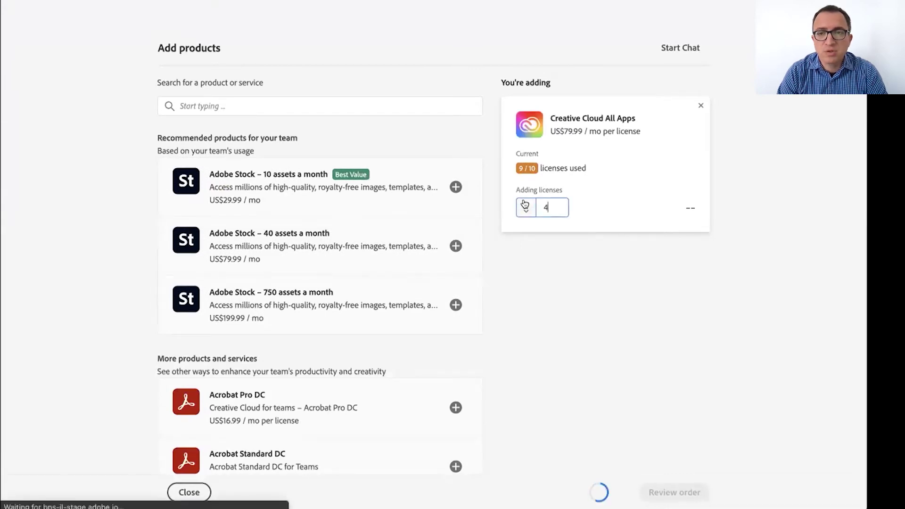
click(526, 204)
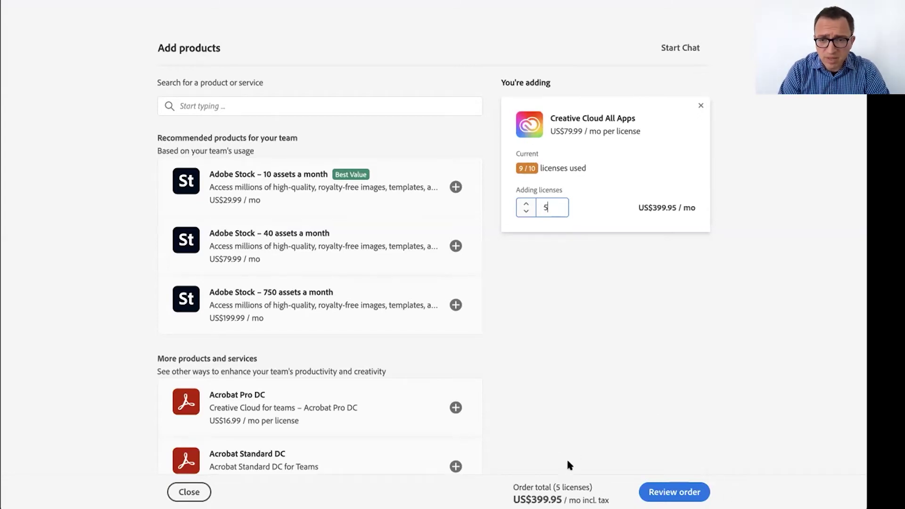
click(186, 495)
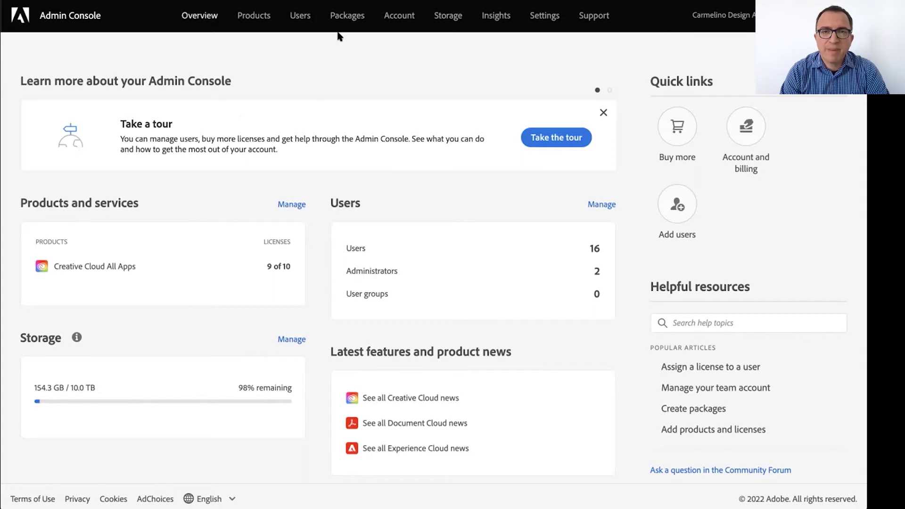
Step: Show the Packages page with the existing Windows (64-bit) marketing team package
click(344, 17)
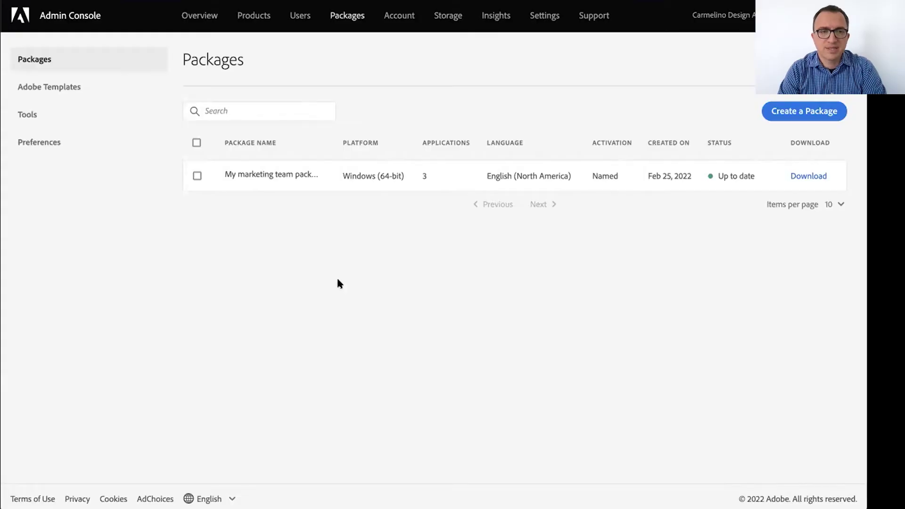
Step: Begin a new package, choose Managed Package, and continue to the Configure step
click(803, 114)
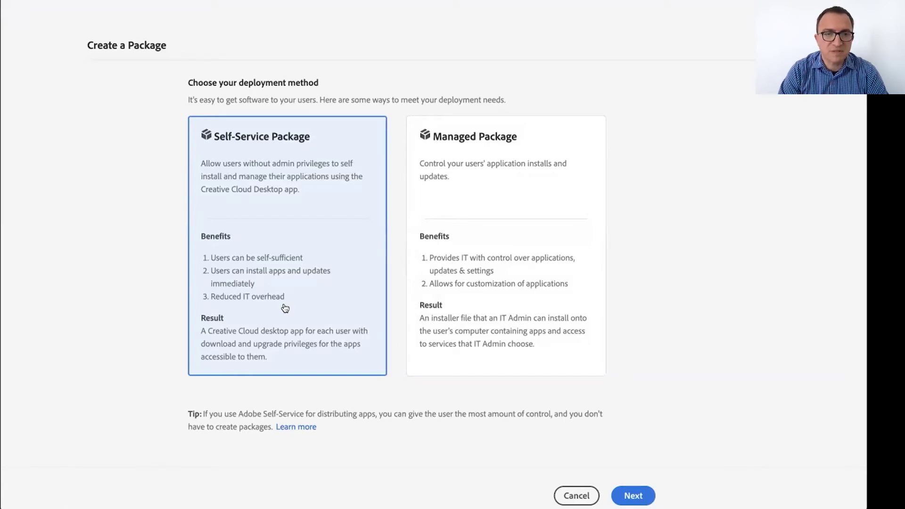
click(464, 279)
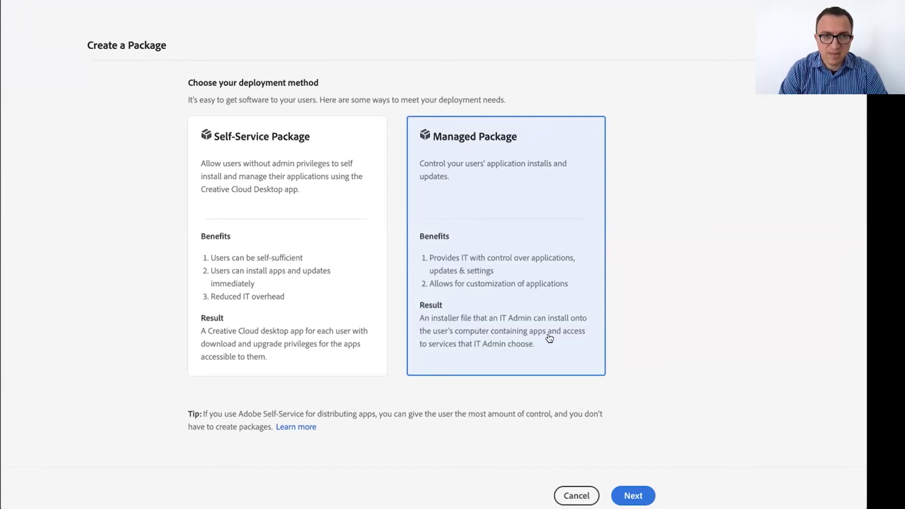
click(623, 495)
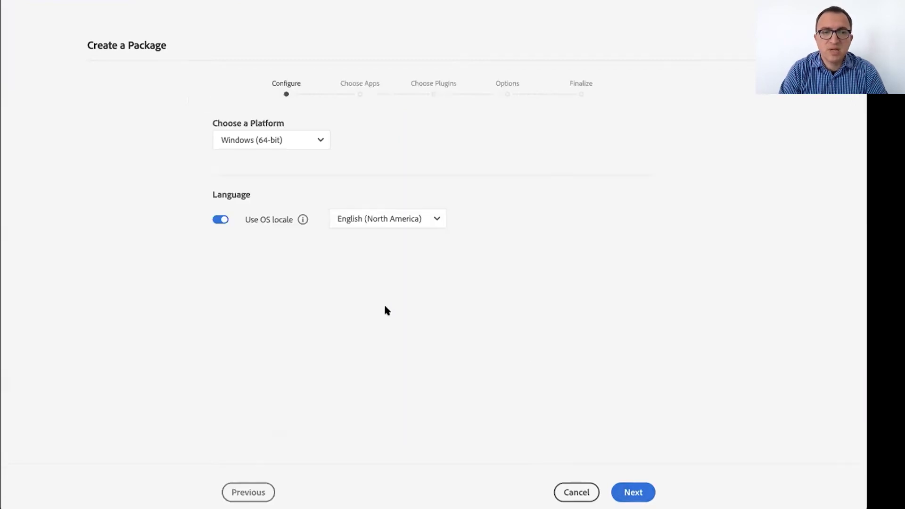
Step: Keep Windows (64-bit) as the platform and add Photoshop and Acrobat DC to the package
click(310, 138)
click(417, 178)
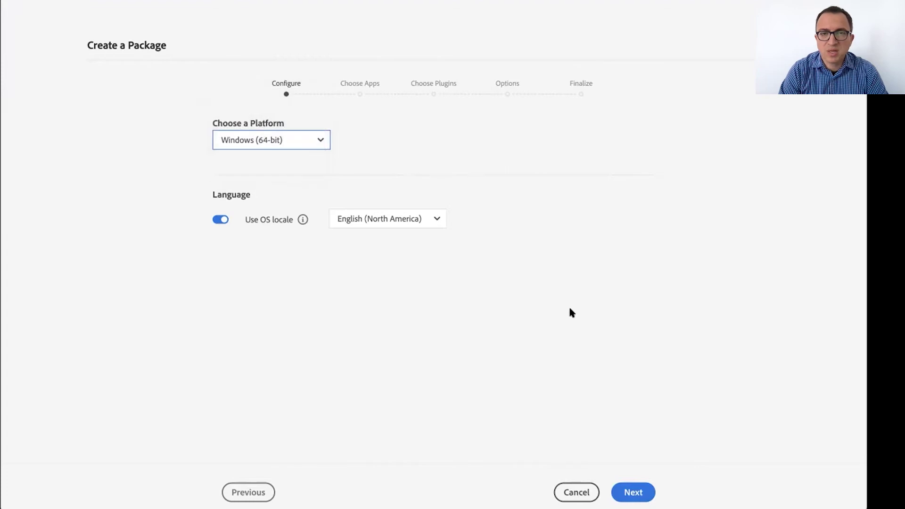
click(632, 492)
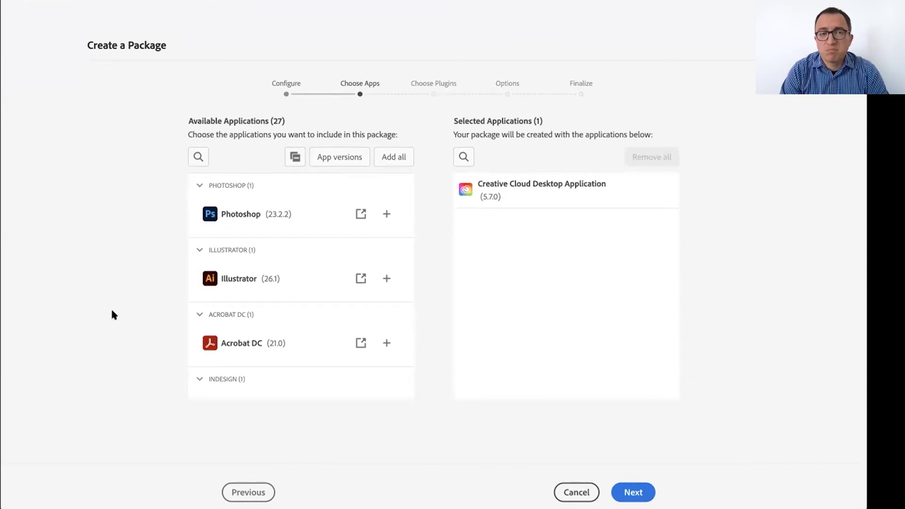
click(386, 214)
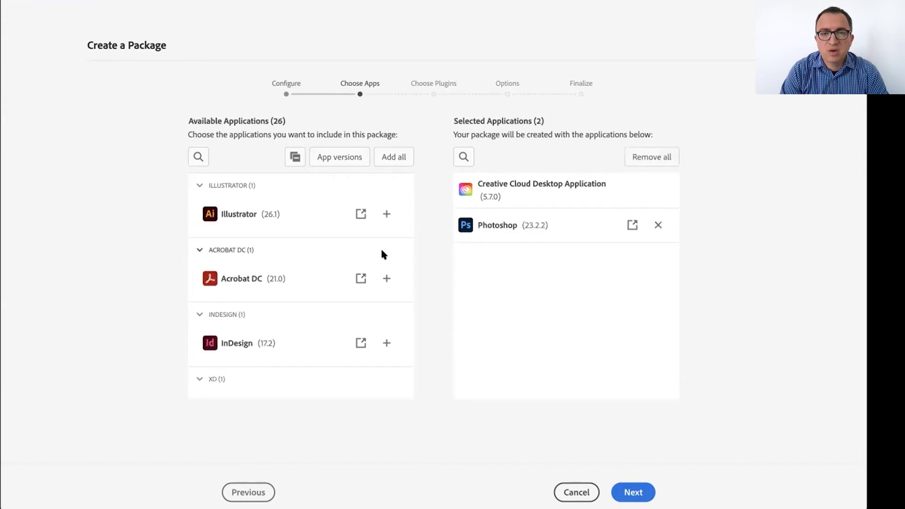
click(385, 279)
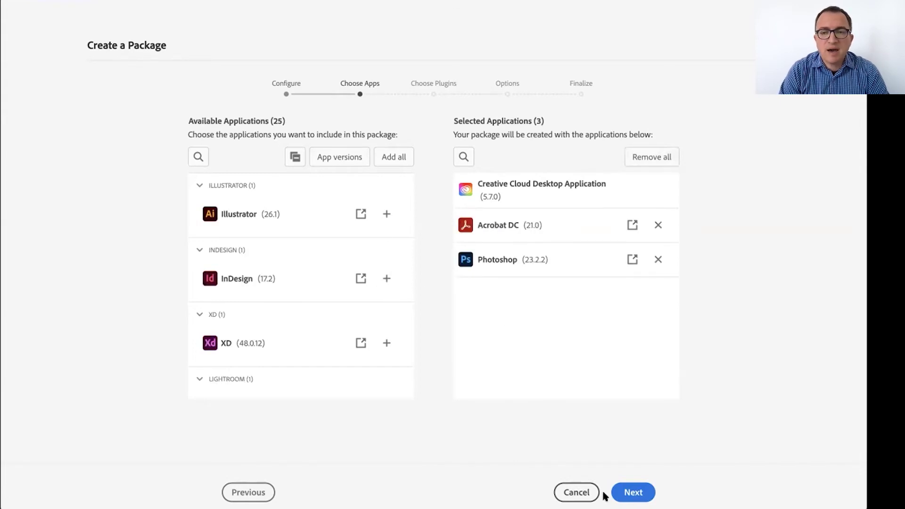
click(647, 494)
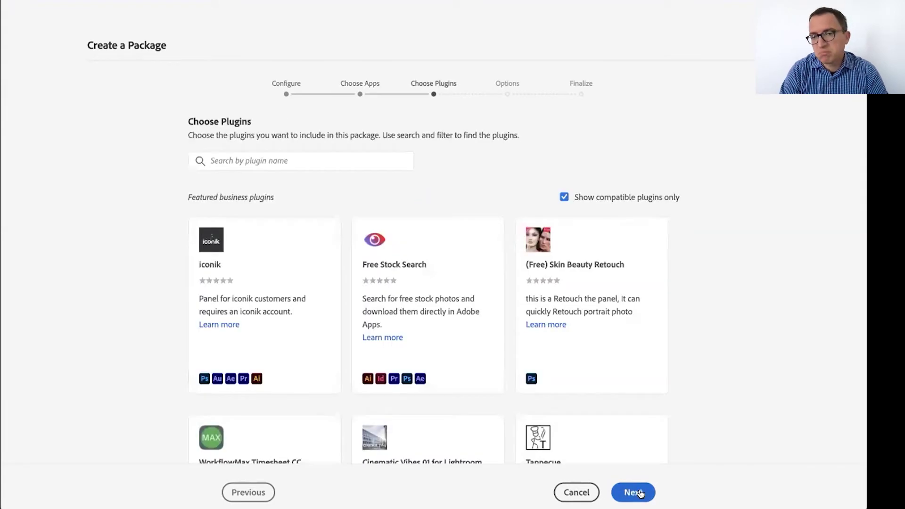
Step: Skip plugins, keep default options, name the package 'Ps+Ai' and build it
click(640, 494)
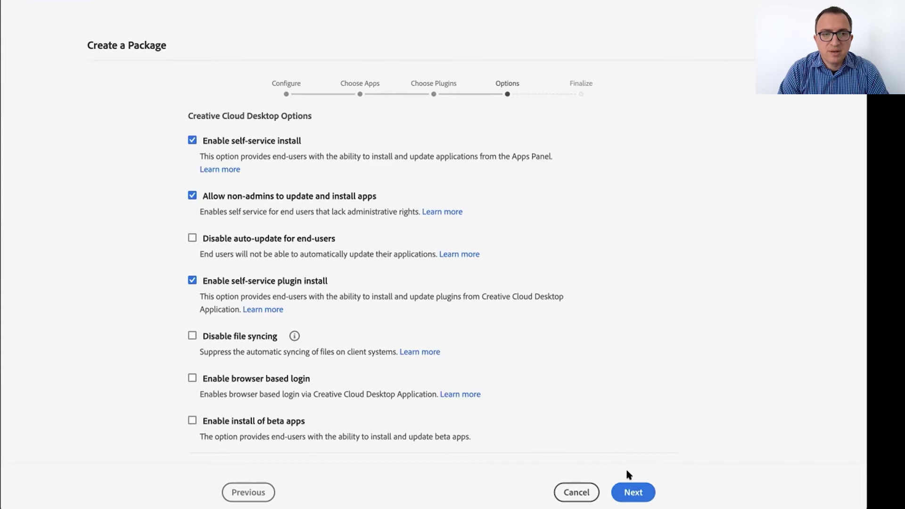
click(633, 491)
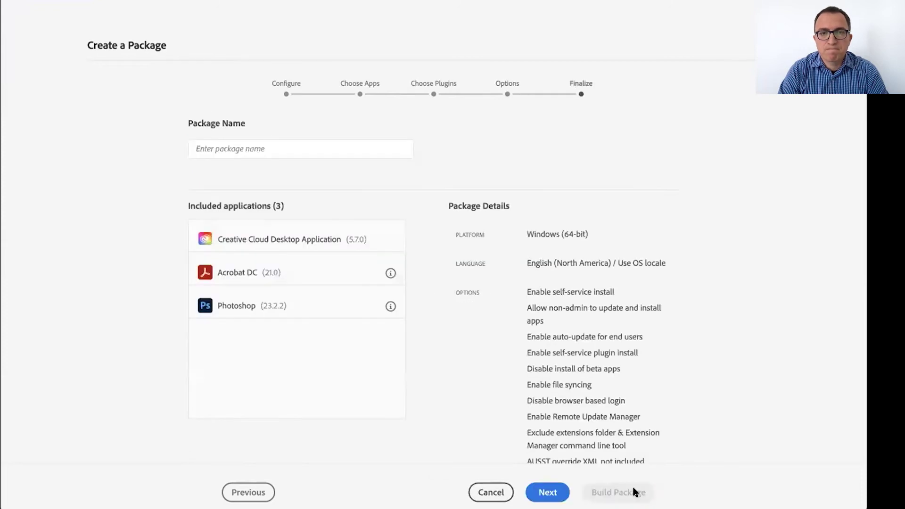
click(252, 150)
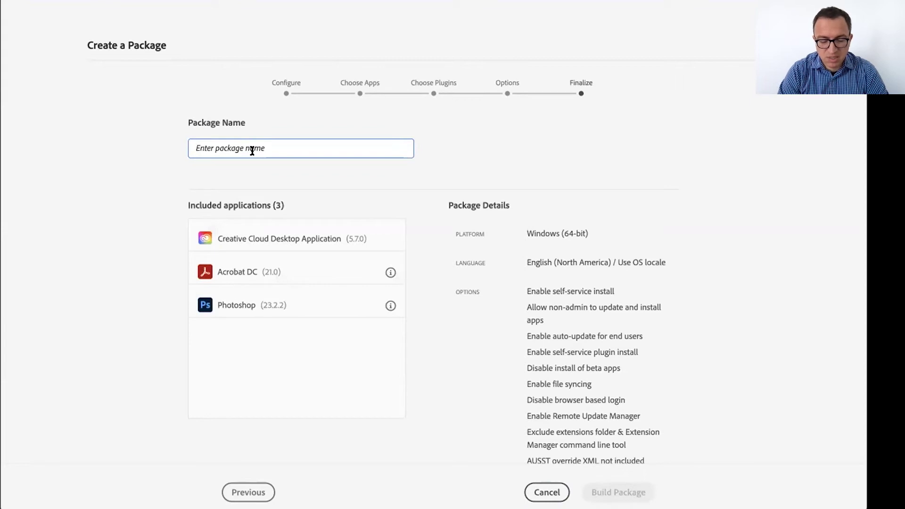
text(Ps+Ai)
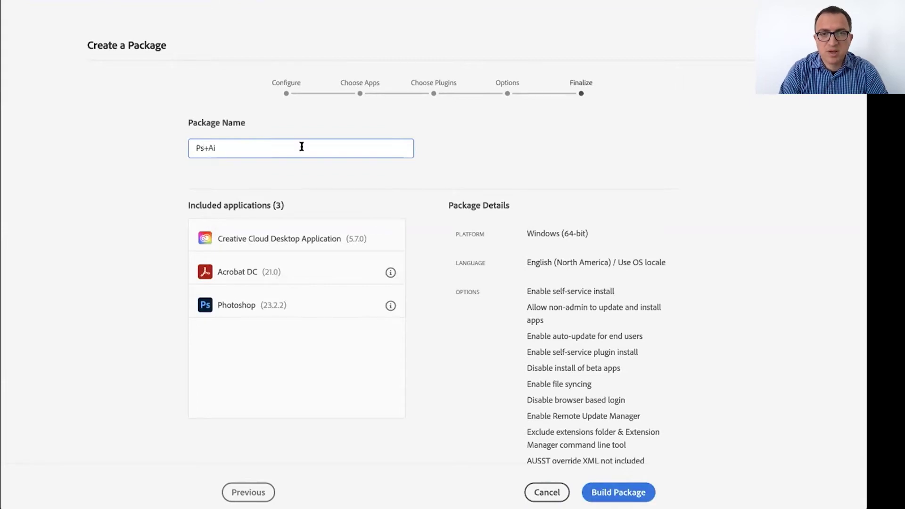
click(626, 492)
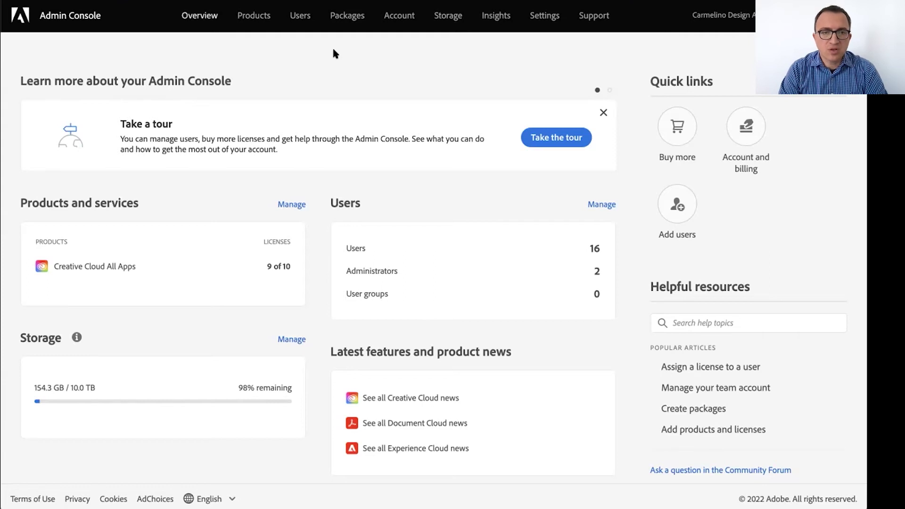
Step: Review the Account page's plan, the US$799.90 February 2022 invoice, and renewal details
click(400, 18)
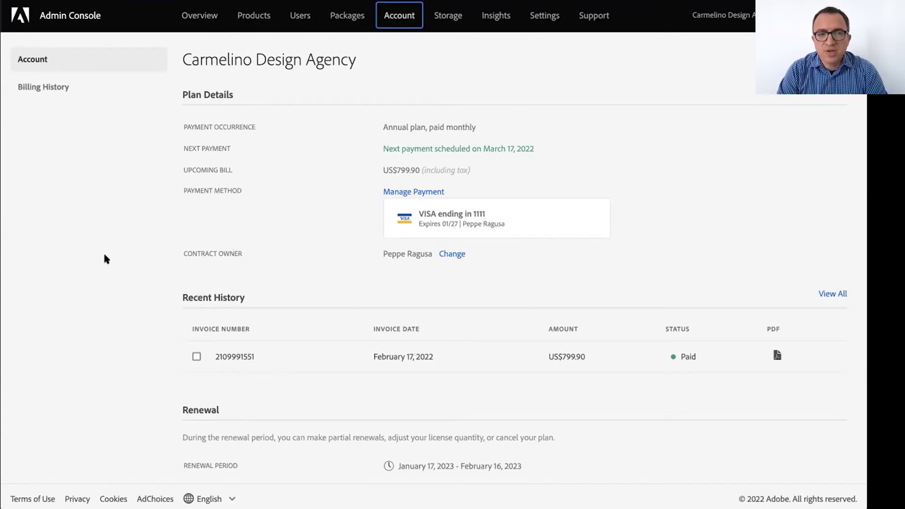
scroll(307, 251, down, 2)
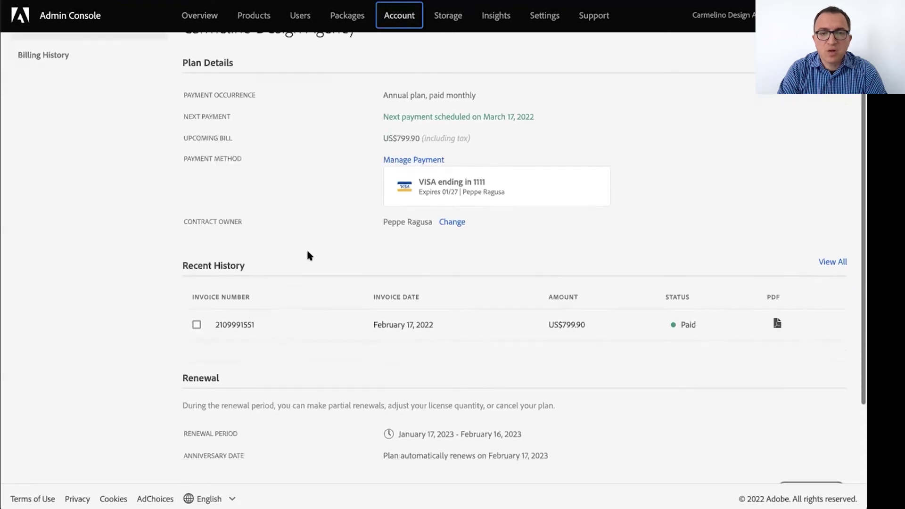
scroll(276, 307, down, 2)
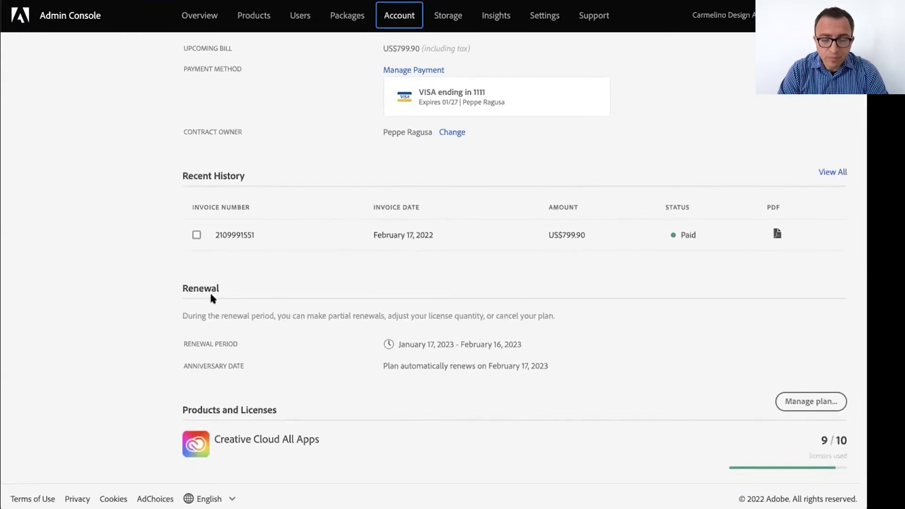
scroll(163, 312, up, 4)
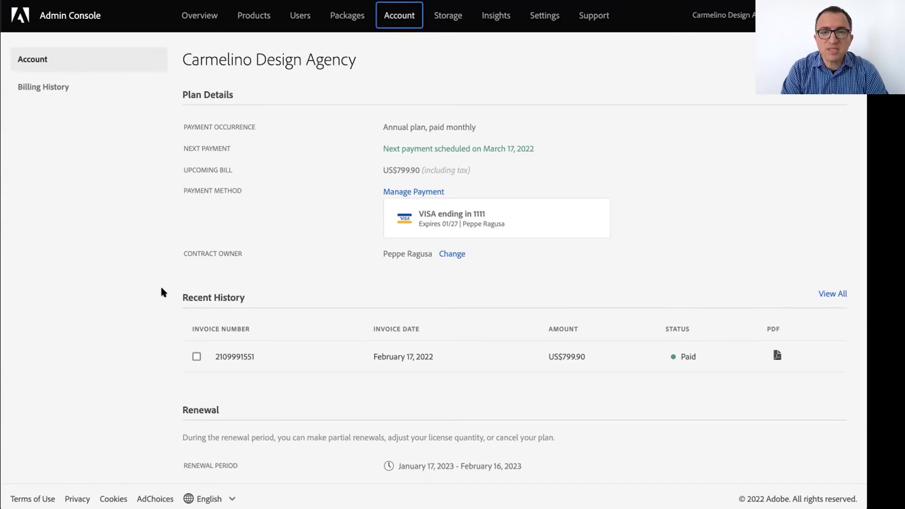
scroll(344, 244, down, 1)
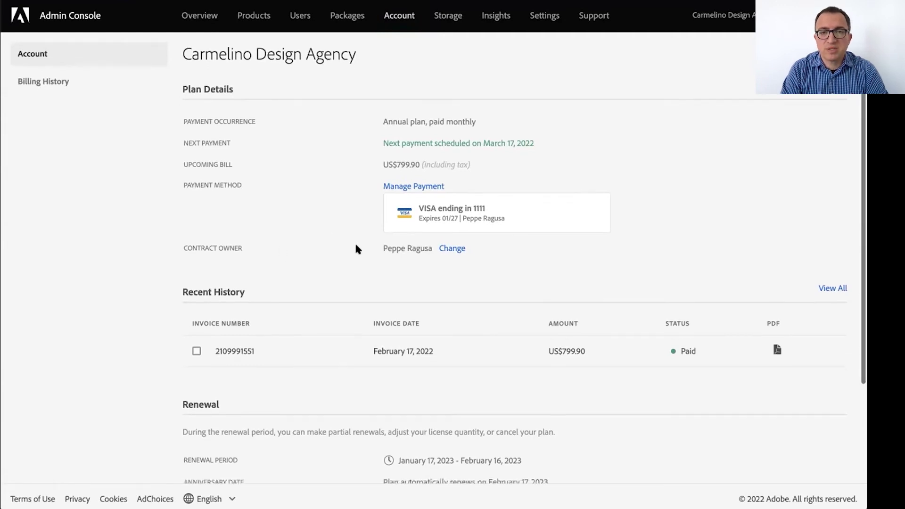
Step: Change the Contract Owner by selecting the other system administrator
click(451, 253)
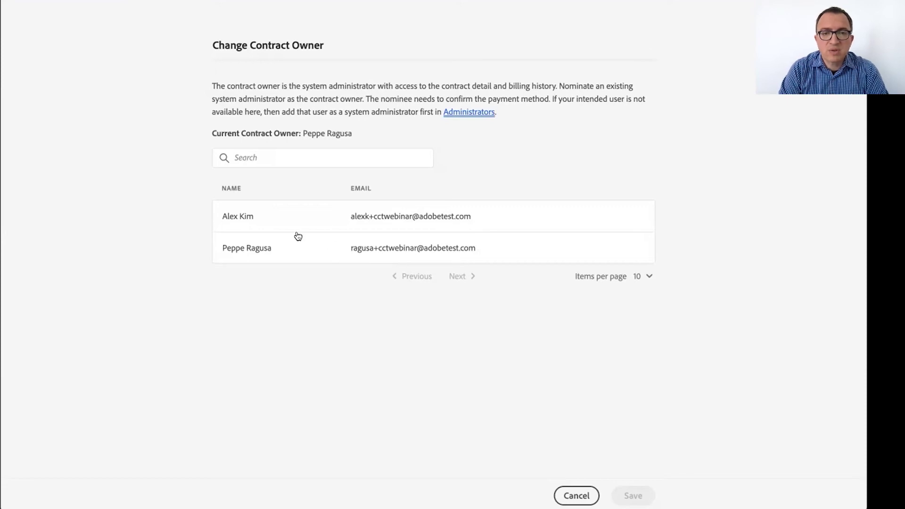
click(295, 218)
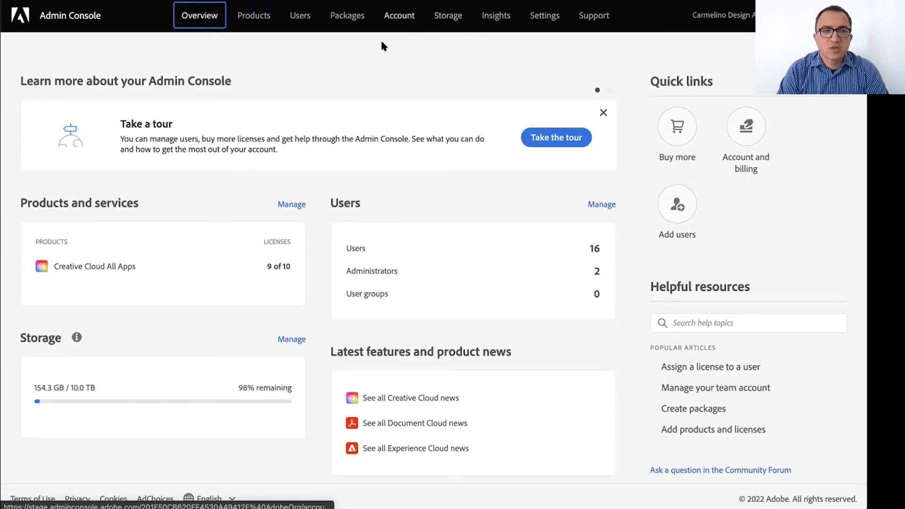
click(451, 18)
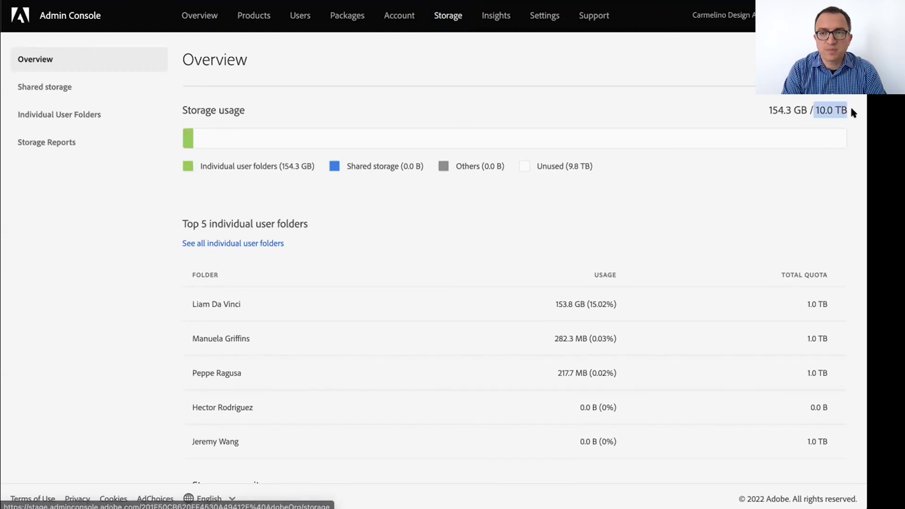
drag(812, 111, 769, 111)
click(506, 121)
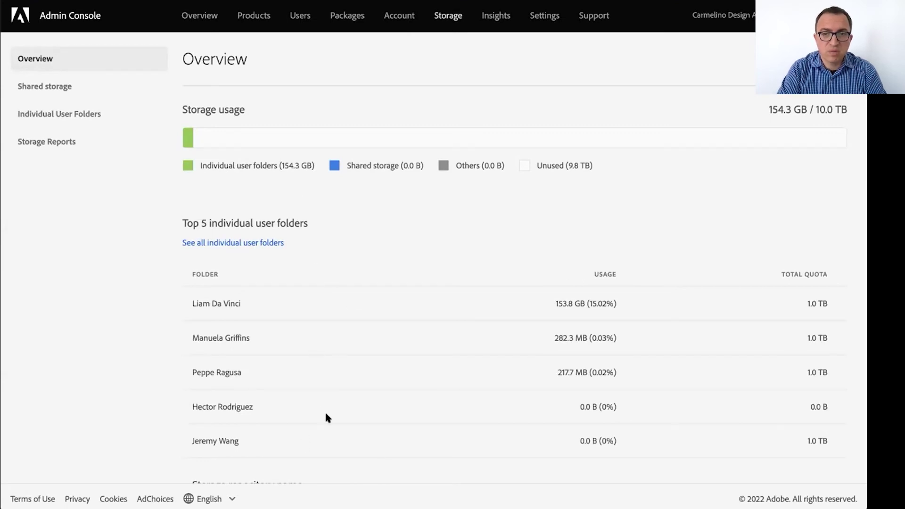
scroll(326, 418, down, 1)
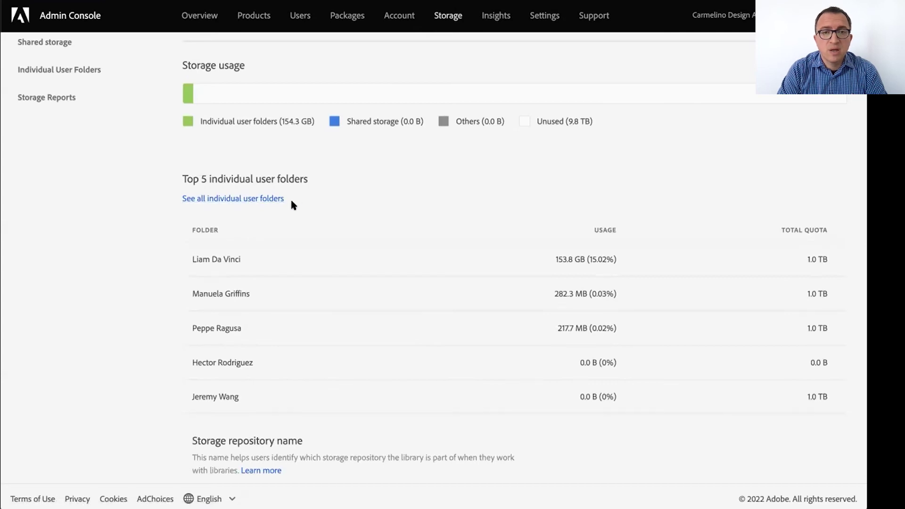
scroll(261, 219, up, 1)
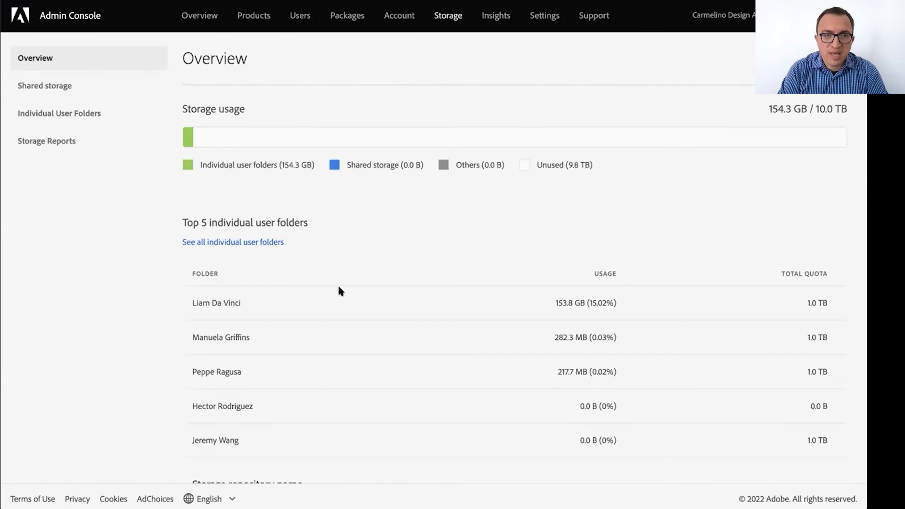
scroll(339, 287, up, 1)
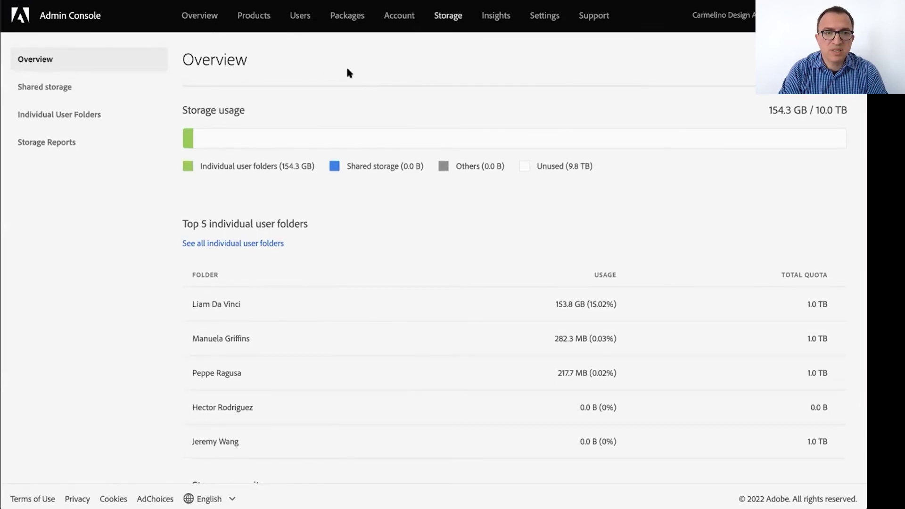
Step: On the Users page, tick the checkbox of the user owning the 282.3 MB folder
click(295, 19)
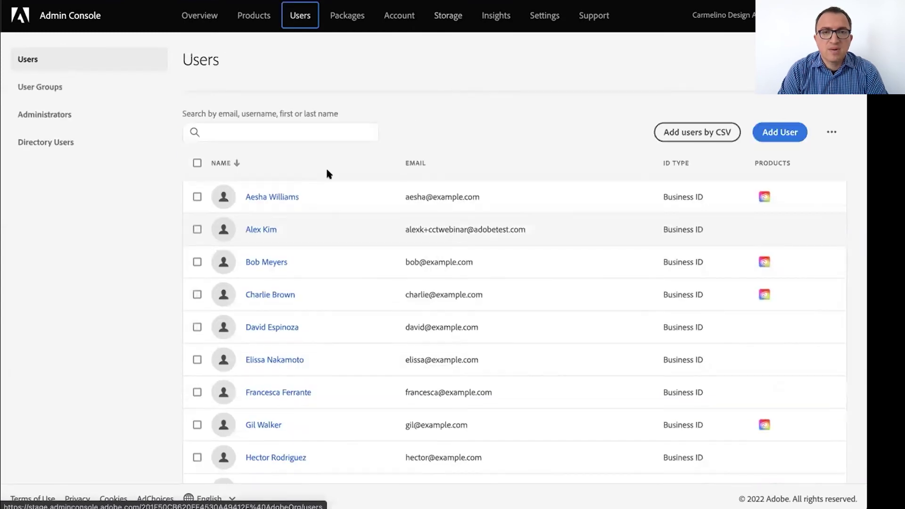
scroll(354, 345, down, 2)
scroll(355, 339, down, 3)
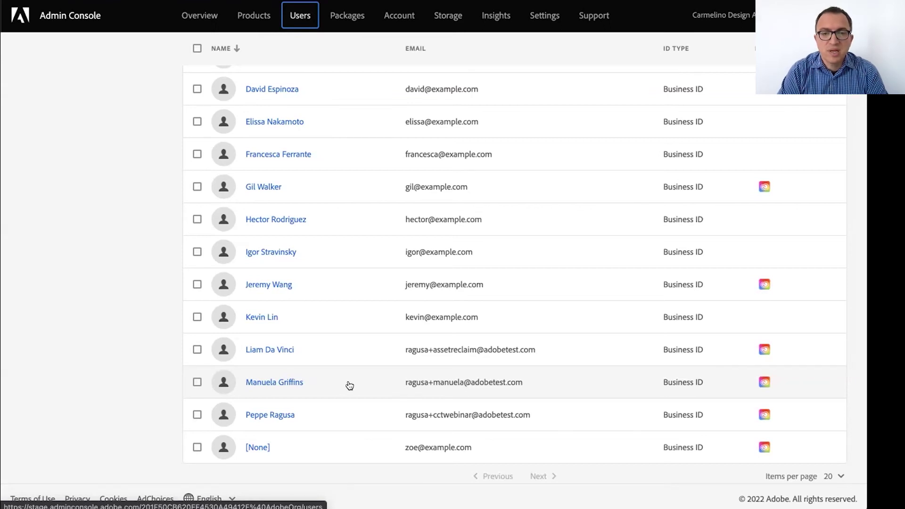
click(193, 382)
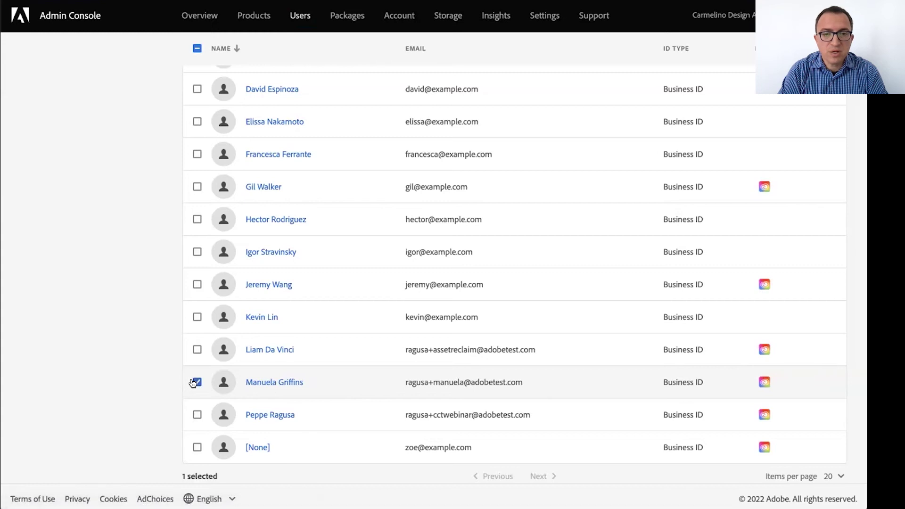
scroll(334, 372, up, 5)
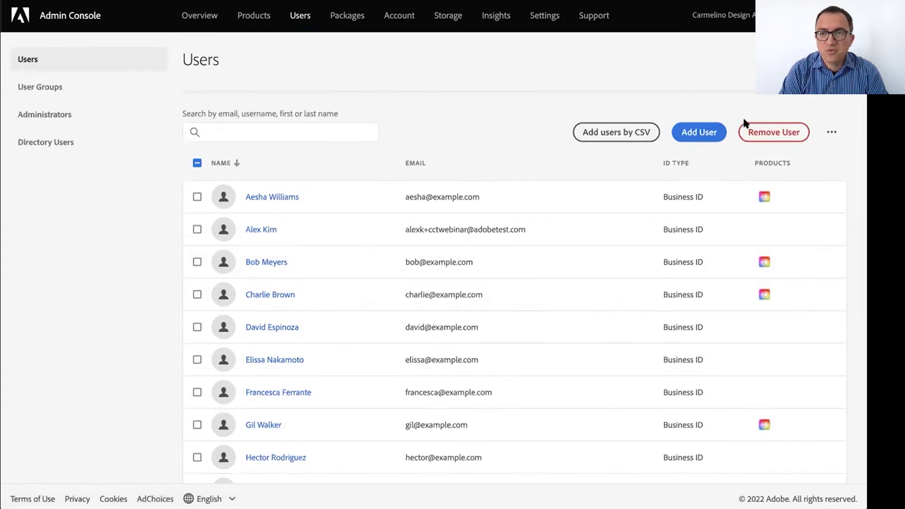
click(765, 133)
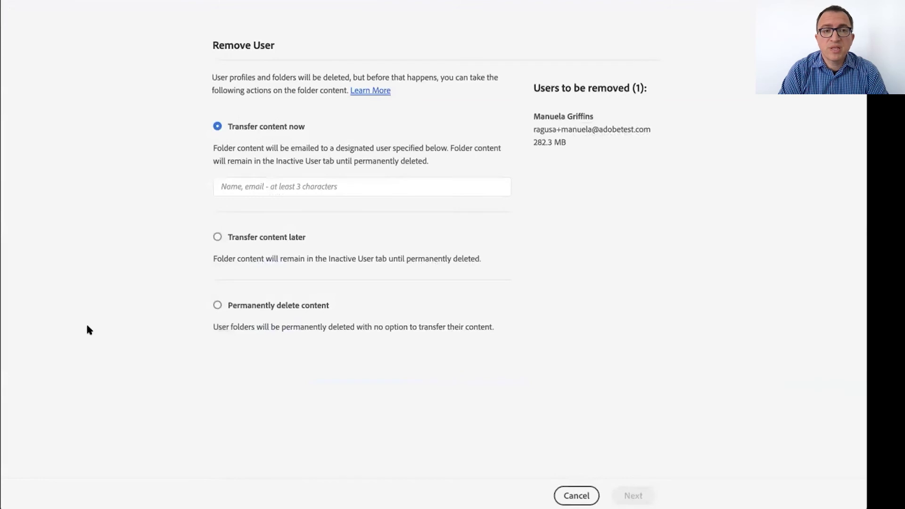
click(293, 183)
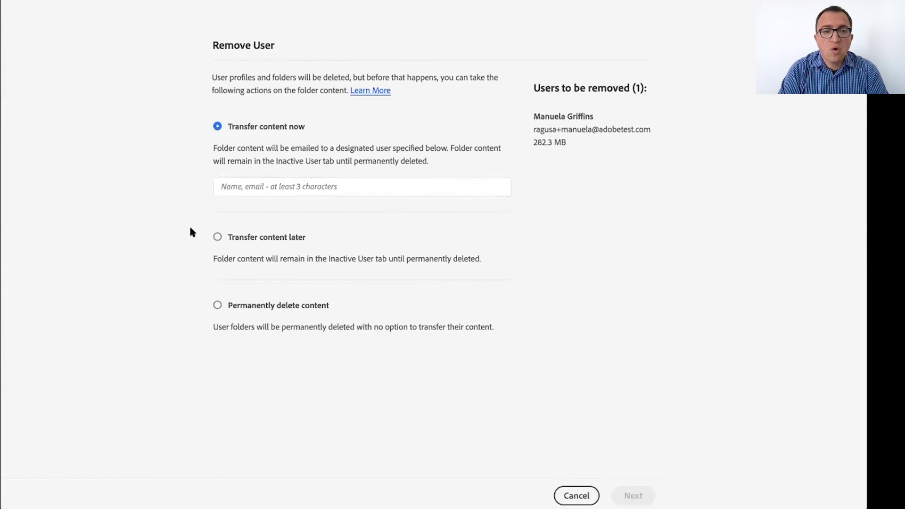
click(217, 237)
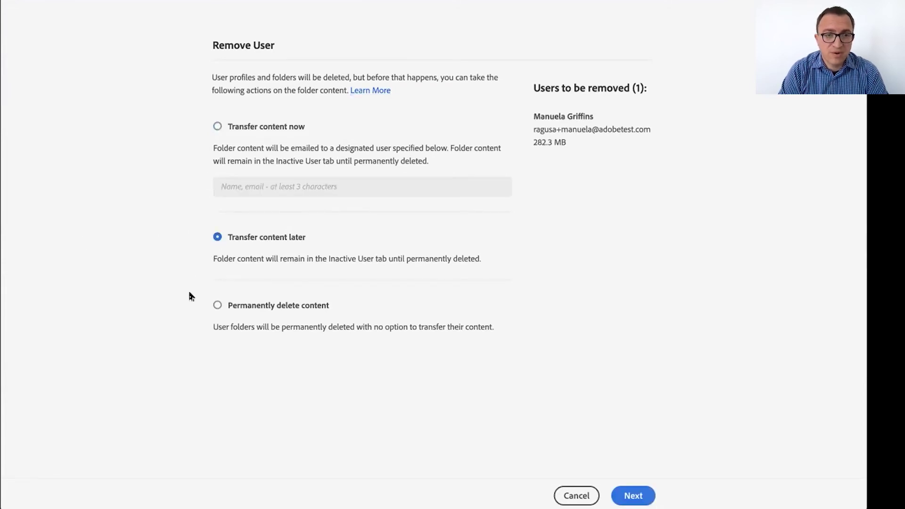
click(217, 306)
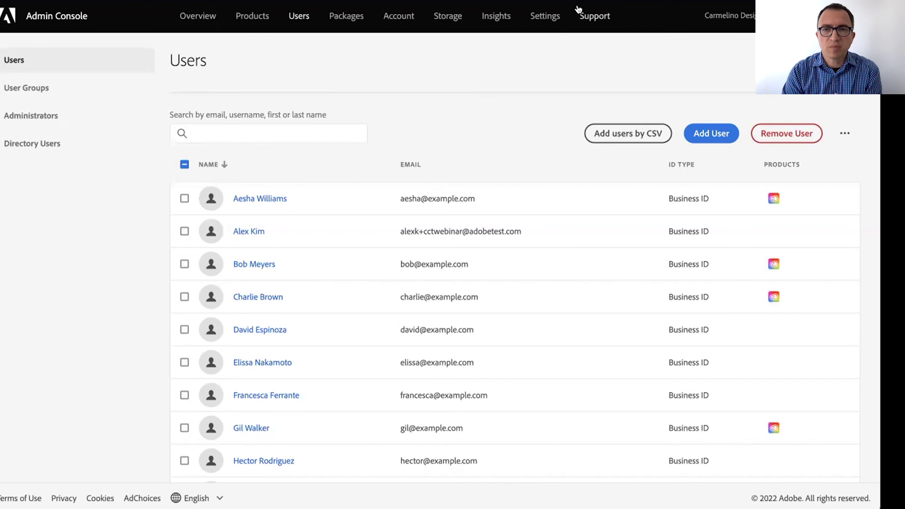
Step: Show the Support Summary page with chat, expert sessions and popular help topics
click(594, 18)
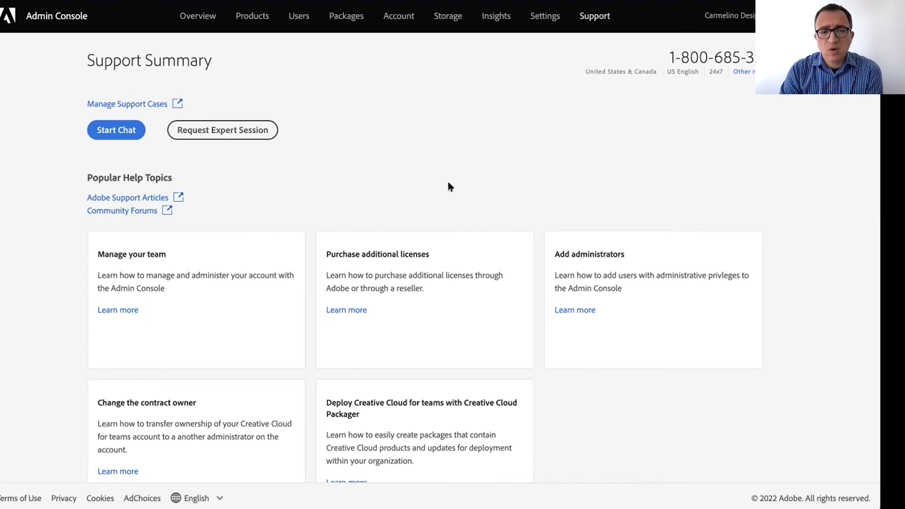
click(222, 130)
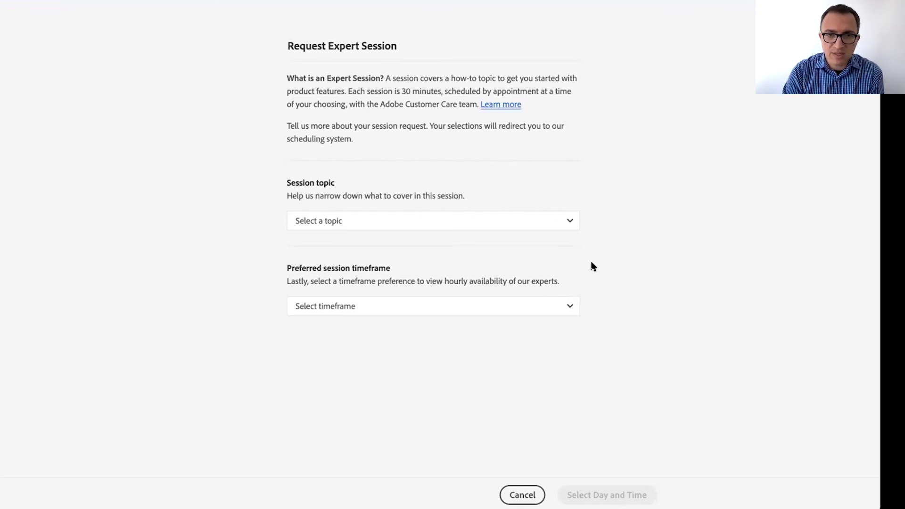
click(554, 228)
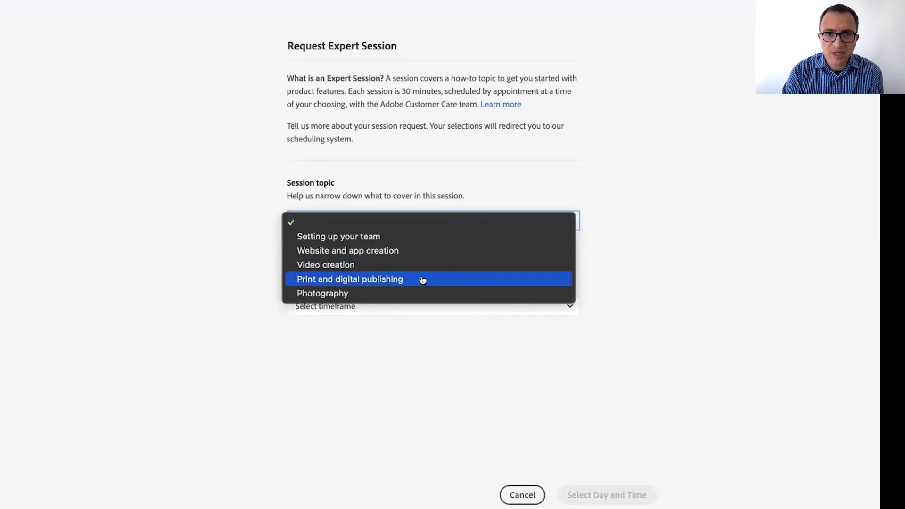
click(355, 264)
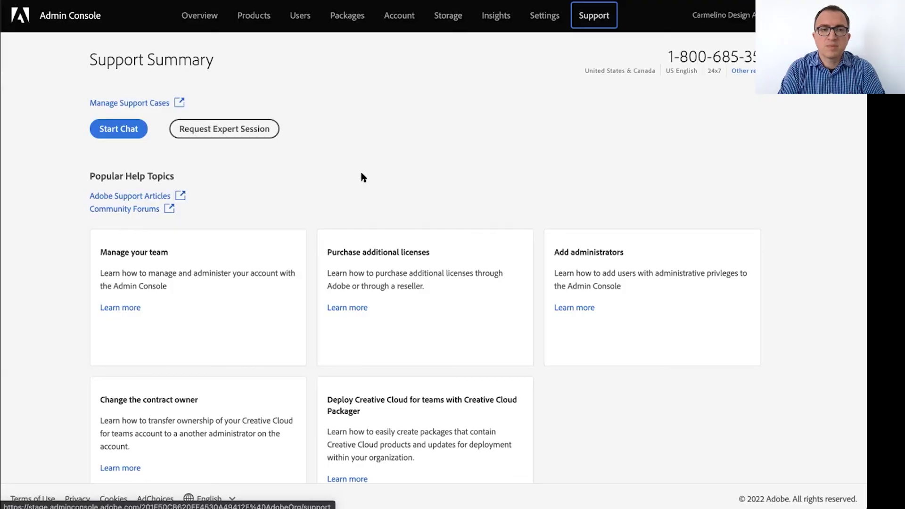
click(288, 159)
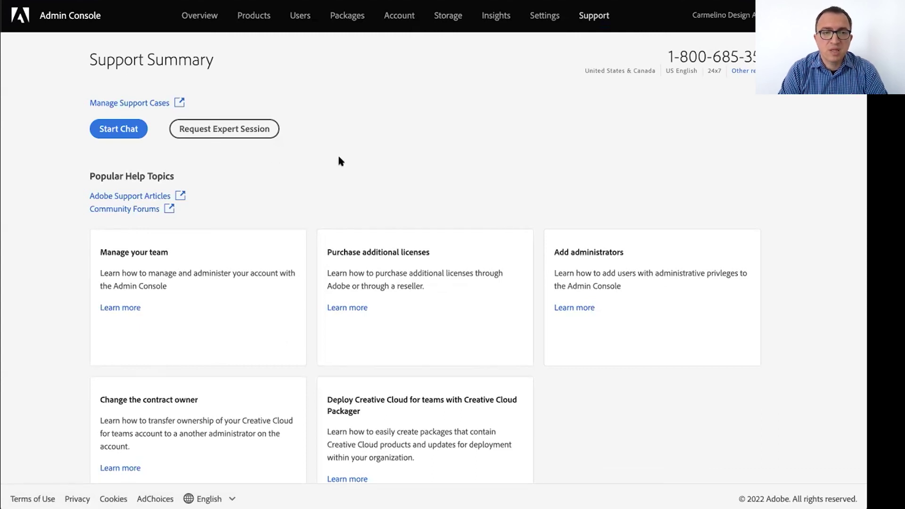
Step: Go back to the Overview dashboard showing the summary of products, users and storage
click(197, 16)
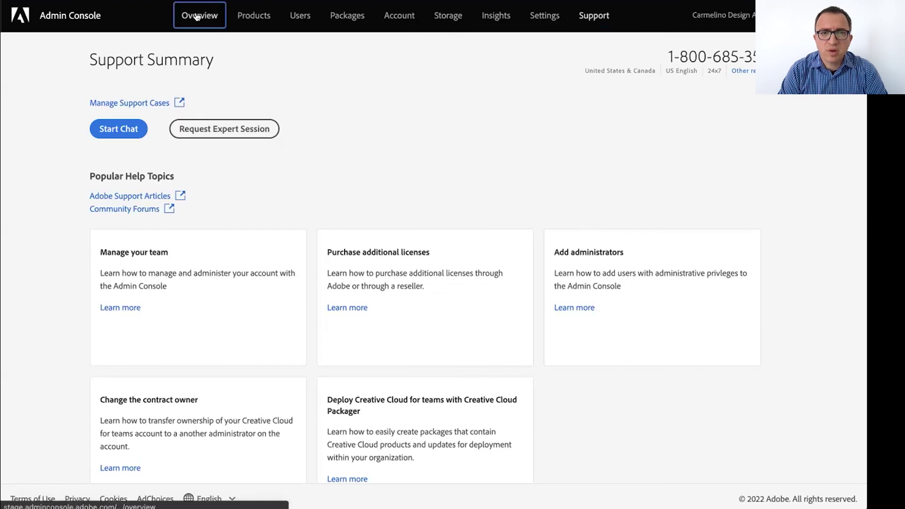